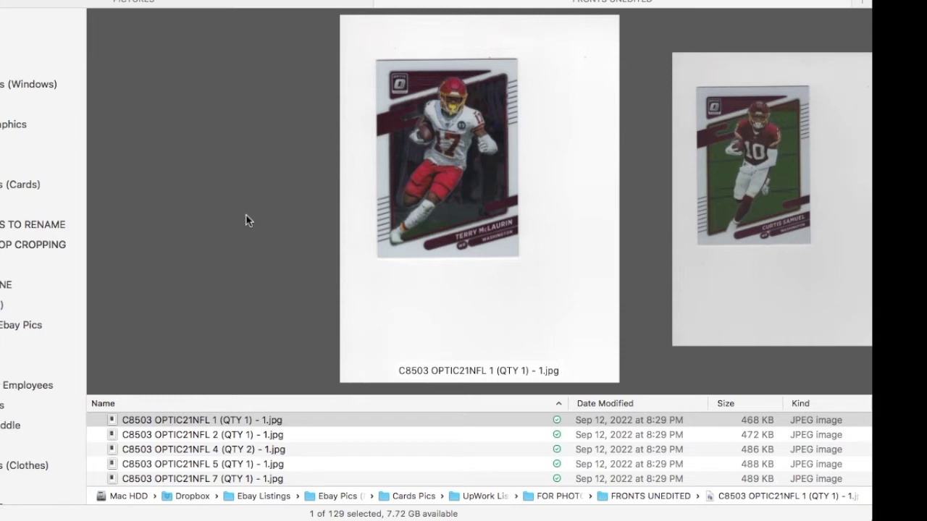
- Scroll through the Finder folder of scanned card images
left_click(410, 194)
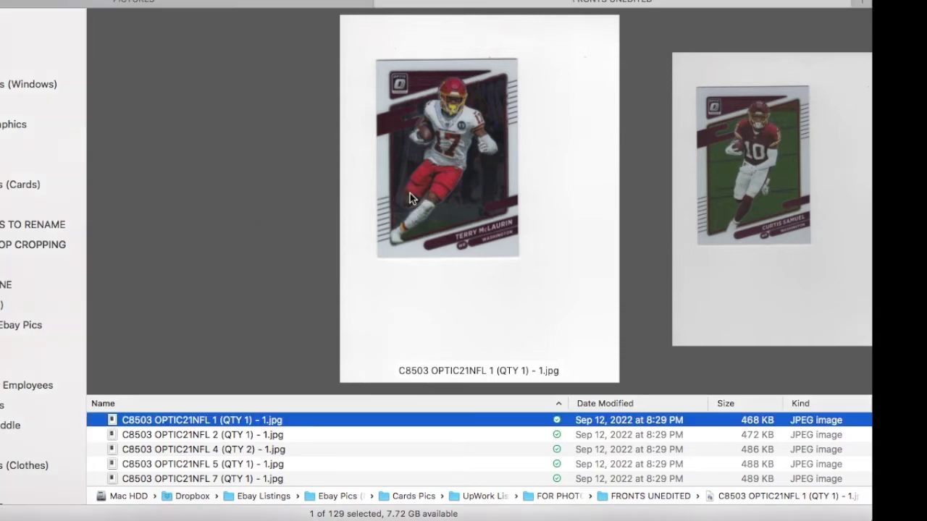
scroll(410, 193, "down", 4)
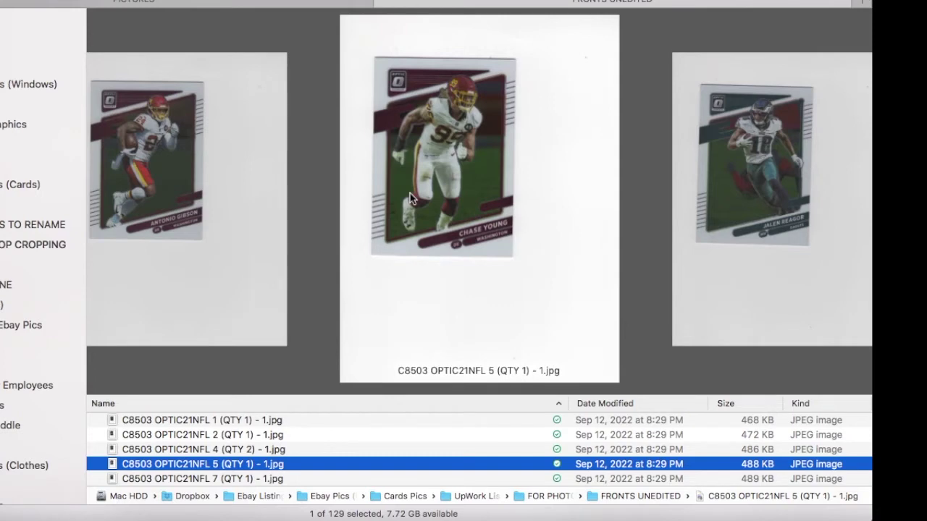
scroll(410, 197, "down", 2)
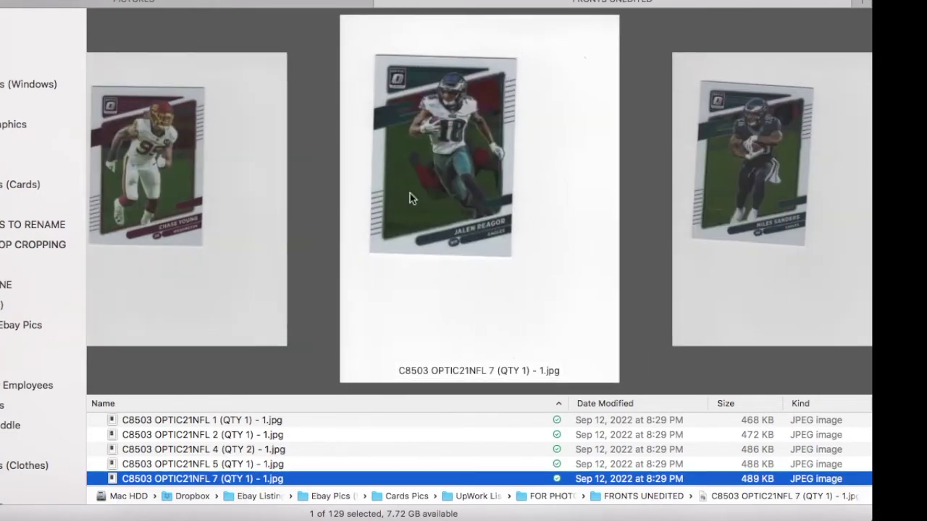
scroll(410, 197, "down", 3)
scroll(411, 197, "down", 2)
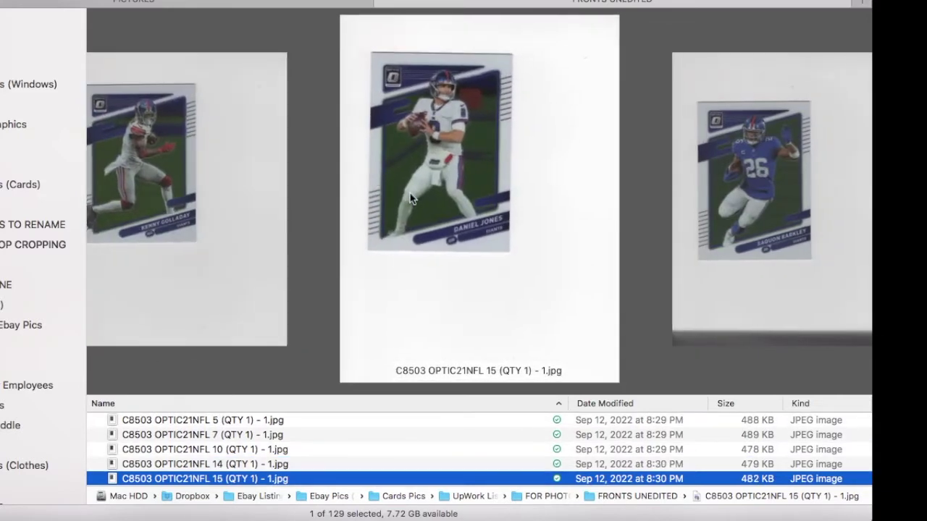
scroll(410, 197, "down", 1)
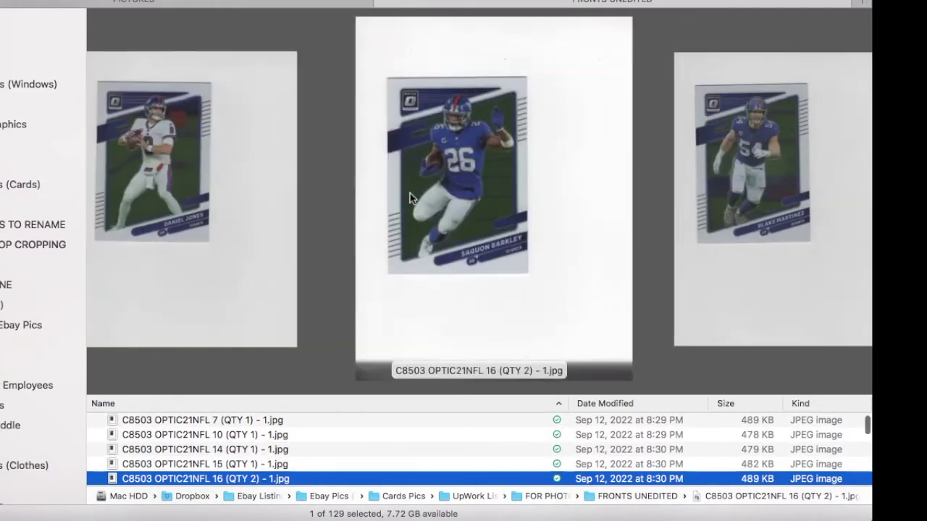
scroll(410, 197, "down", 1)
scroll(410, 194, "down", 1)
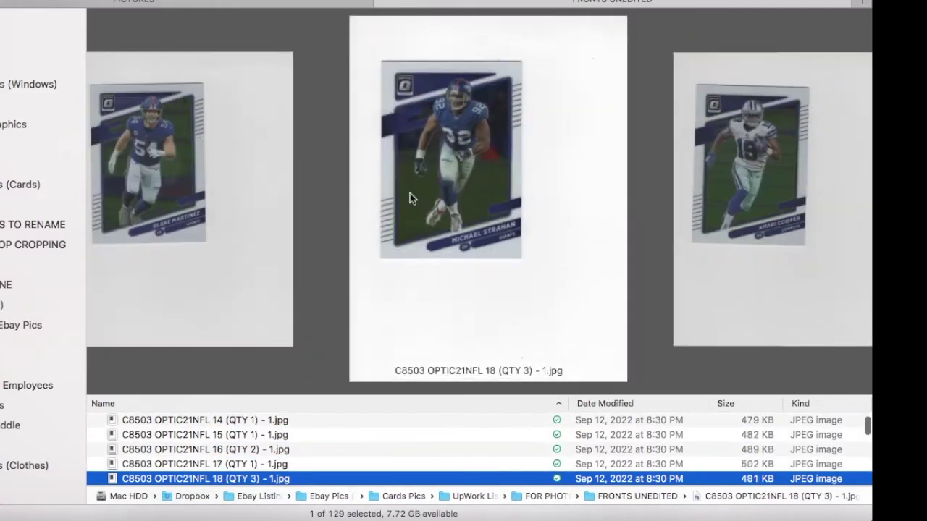
scroll(410, 193, "down", 1)
scroll(410, 193, "down", 1)
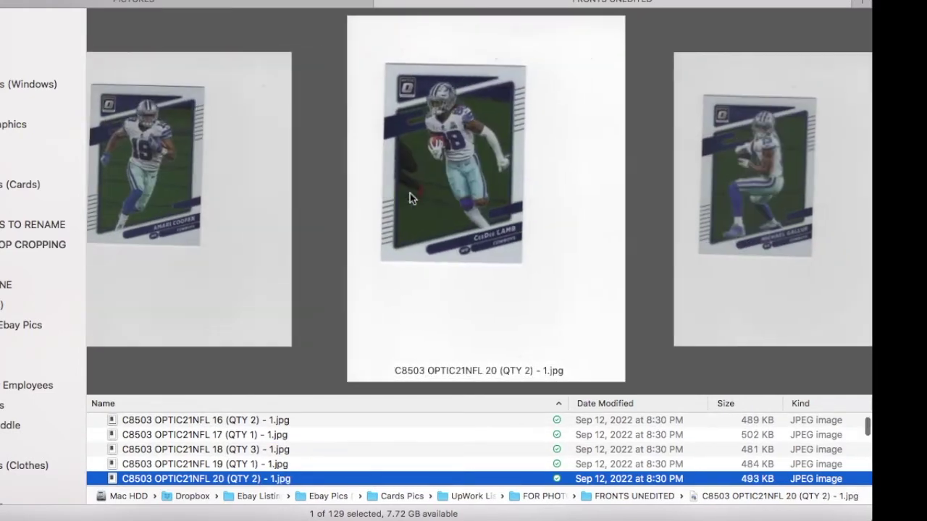
scroll(410, 193, "down", 1)
scroll(410, 198, "down", 1)
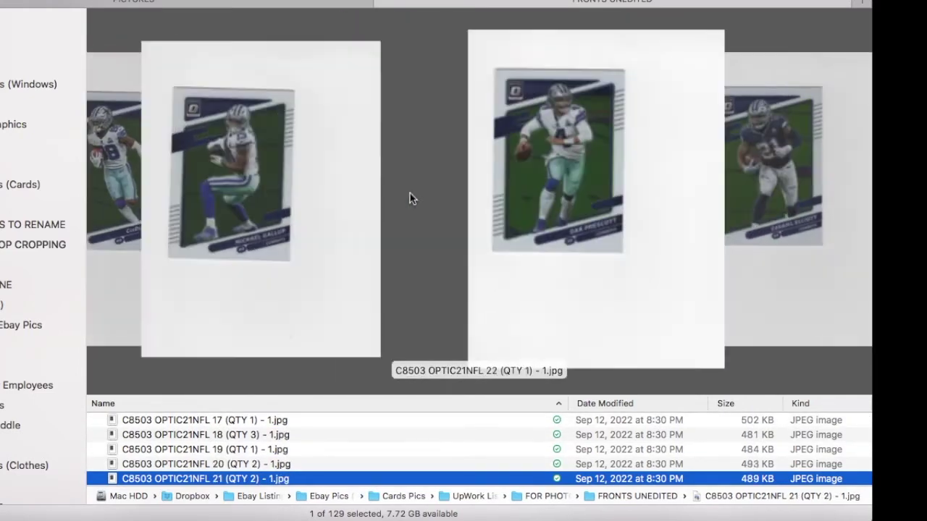
scroll(410, 198, "up", 1)
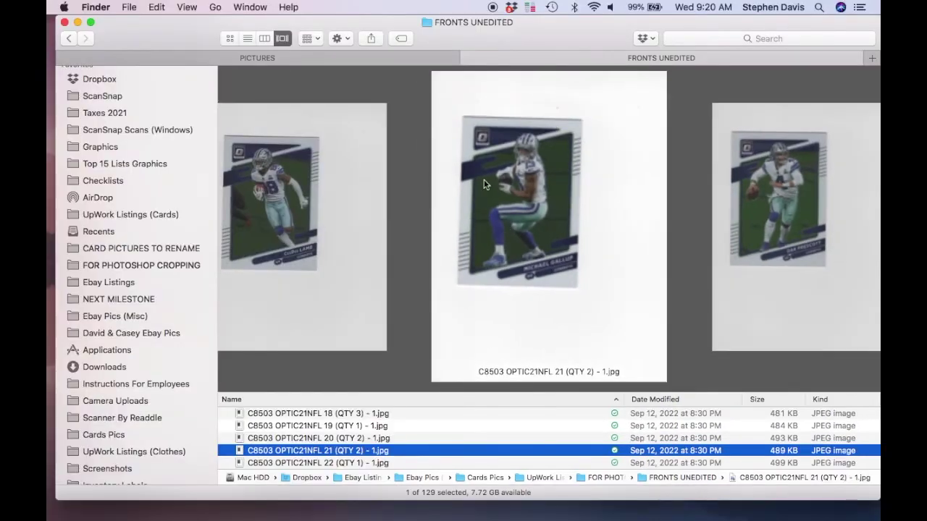
- In Photoshop's Batch dialog, choose the Auto Crop & Rotate set with its Auto Crop/Rotate action
mouse_move(315, 520)
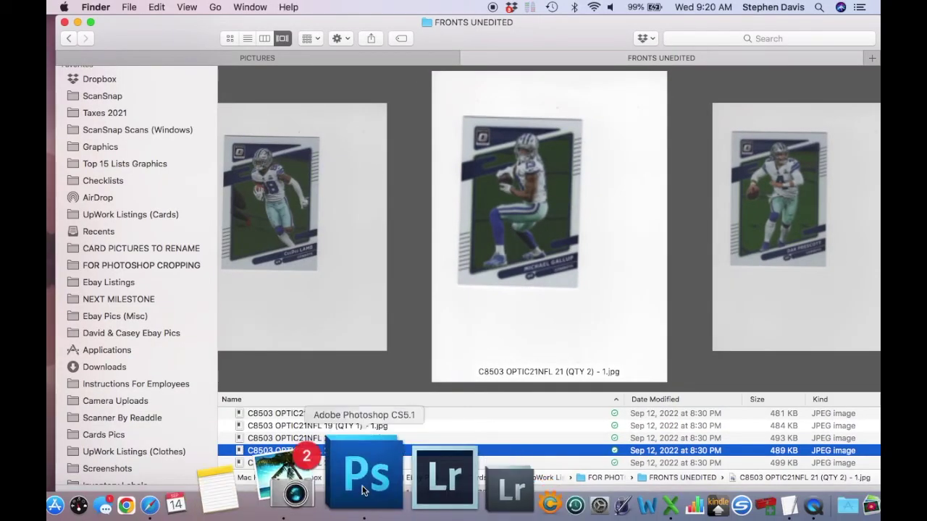
left_click(357, 474)
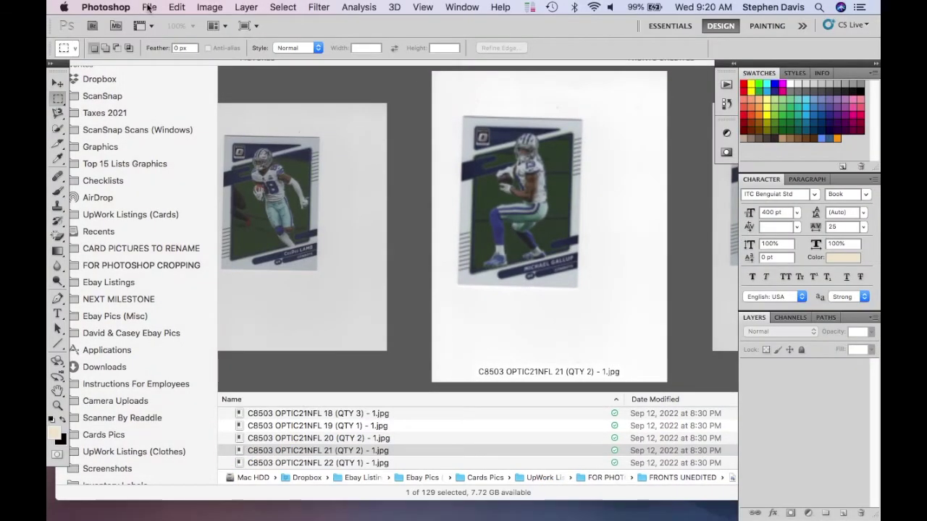
left_click(149, 7)
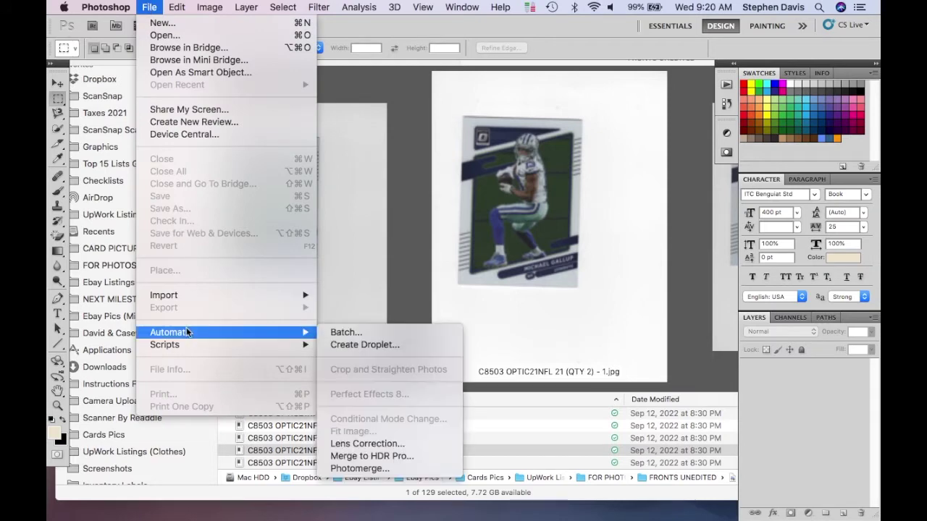
mouse_move(308, 333)
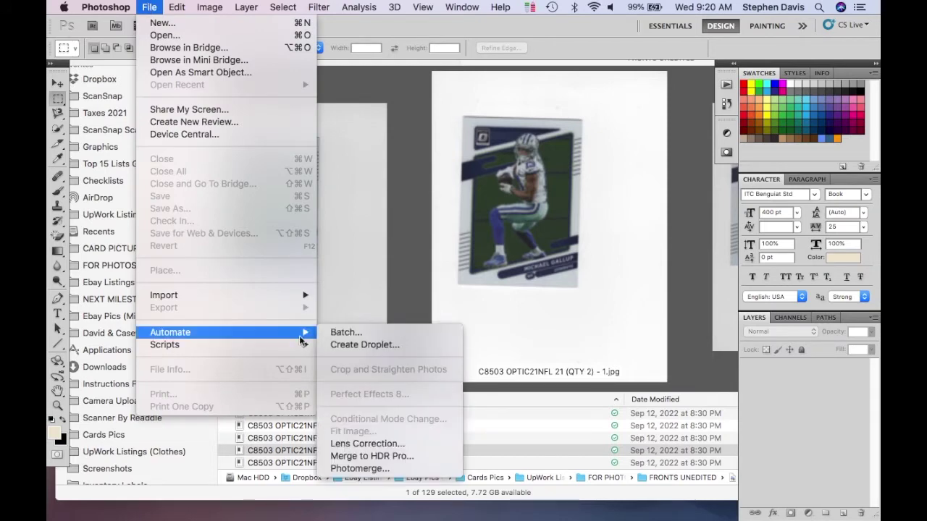
left_click(345, 333)
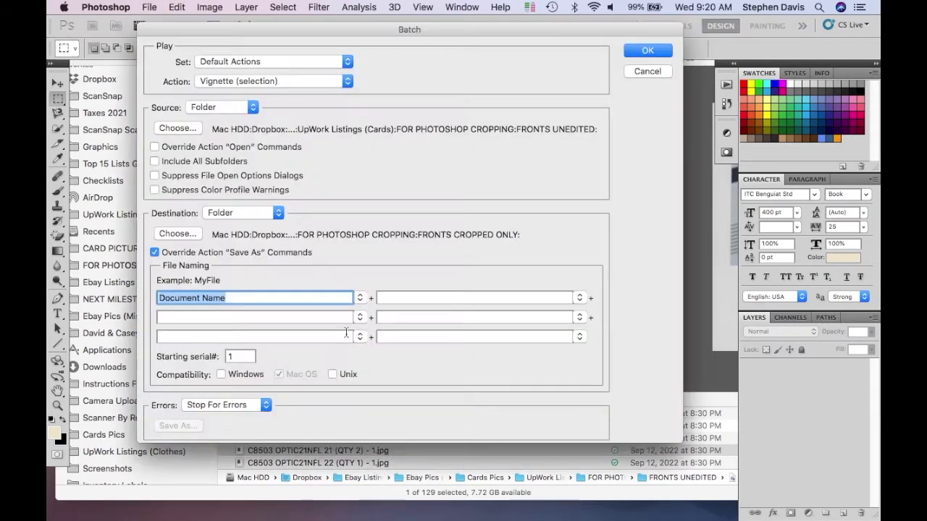
left_click(257, 64)
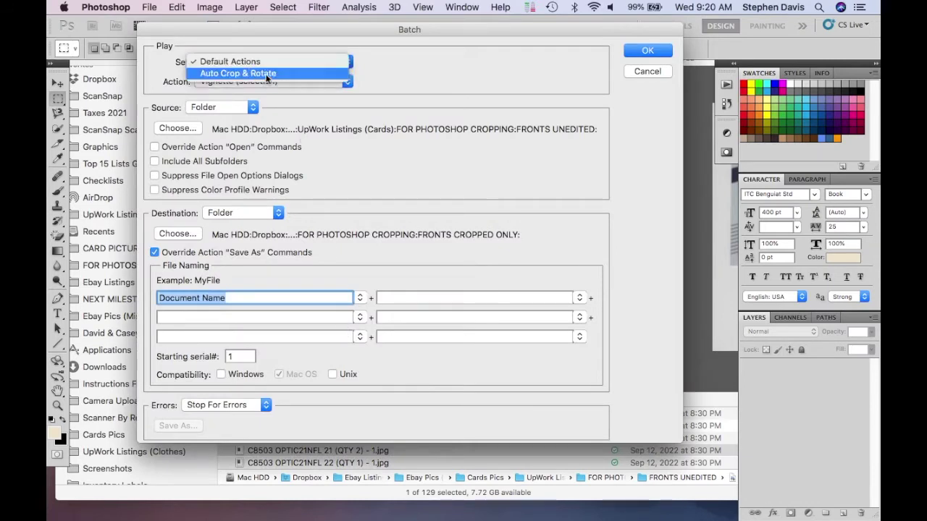
left_click(267, 74)
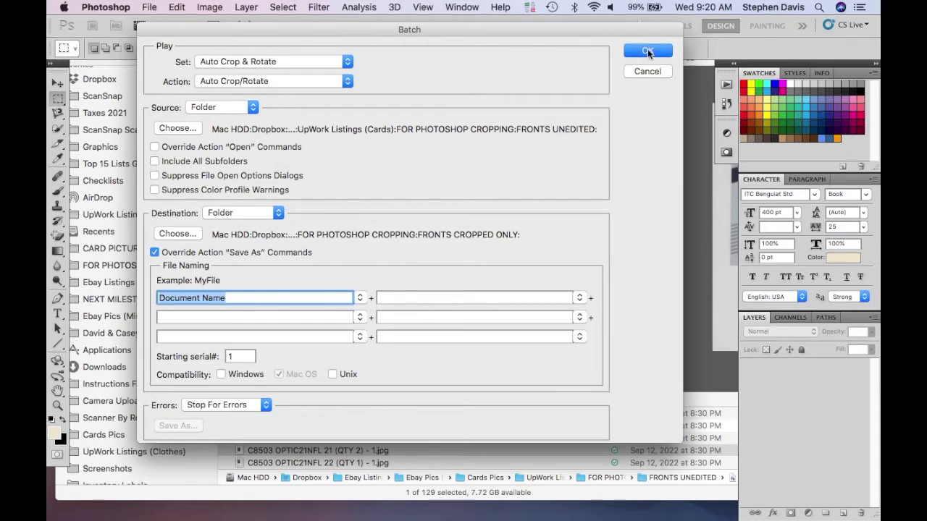
- Keep FRONTS UNEDITED as the source folder and FRONTS CROPPED ONLY as the destination
left_click(172, 130)
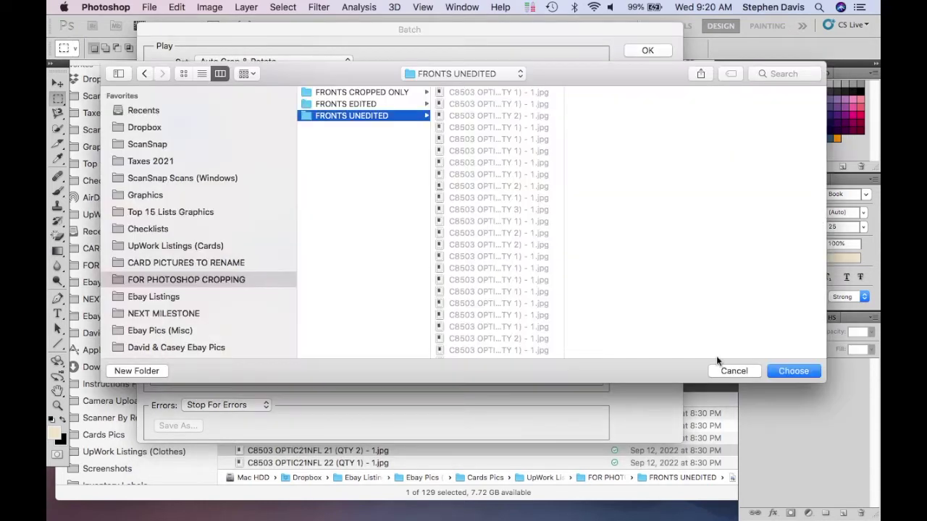
left_click(734, 371)
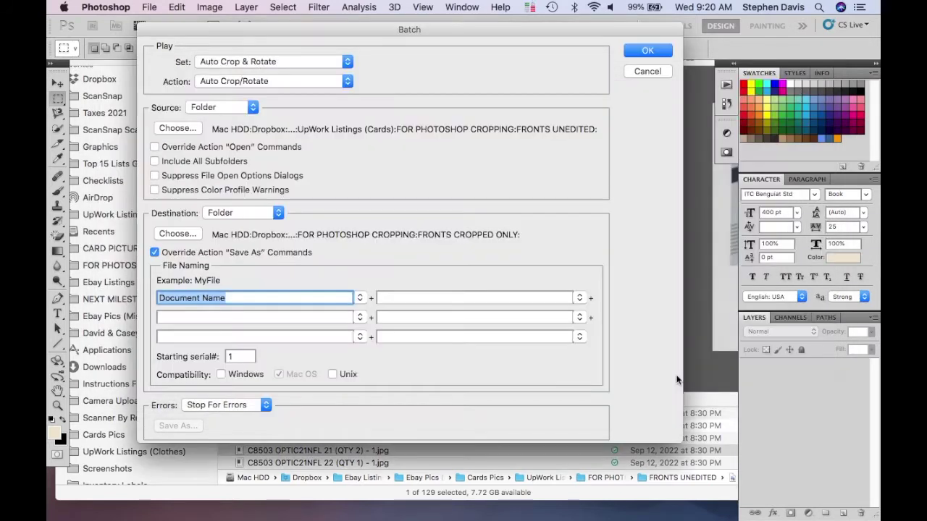
left_click(178, 235)
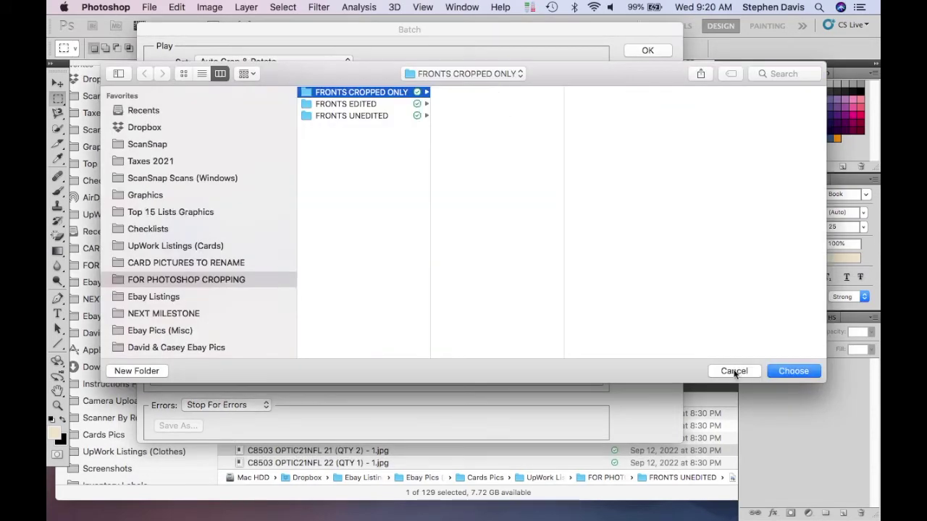
left_click(735, 371)
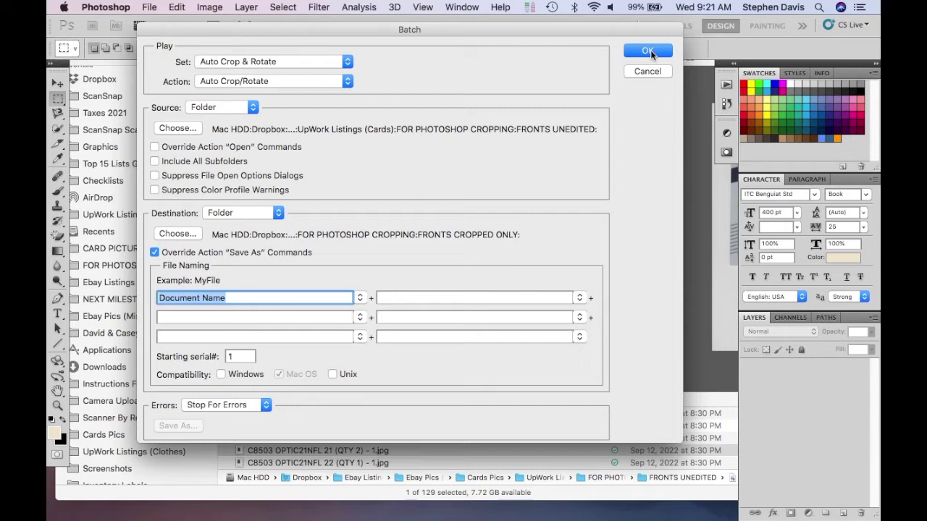
- Run the batch crop-and-rotate on the card scans, then return to the Finder window
left_click(642, 52)
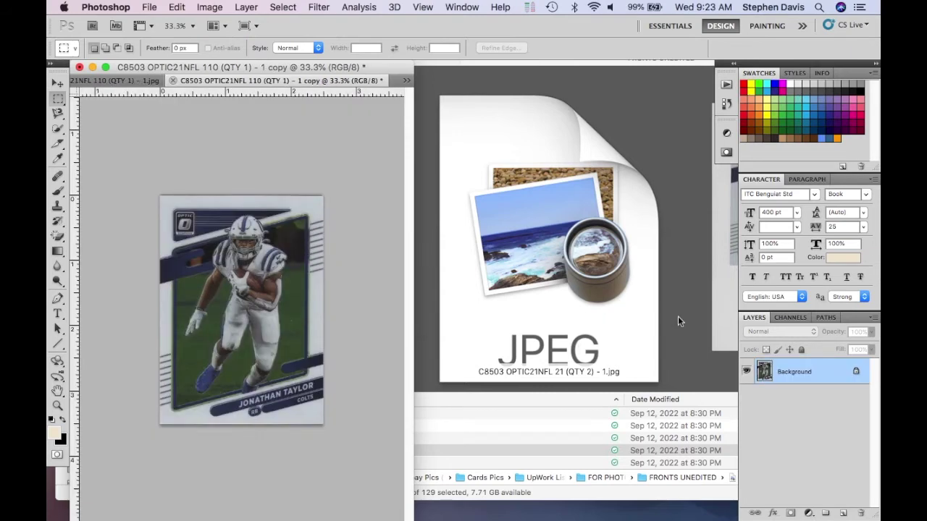
left_click(678, 315)
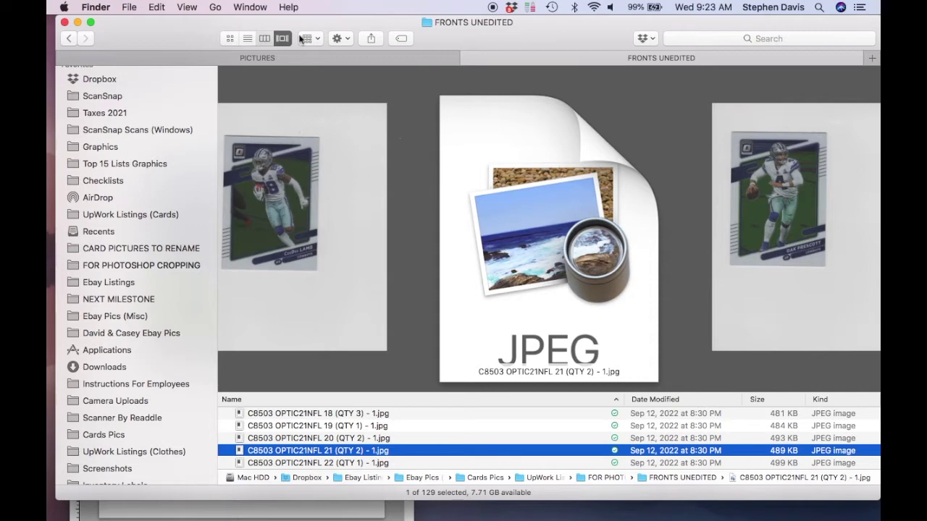
- Show FRONTS CROPPED ONLY in Column view and preview the first few cropped card copies
left_click(265, 39)
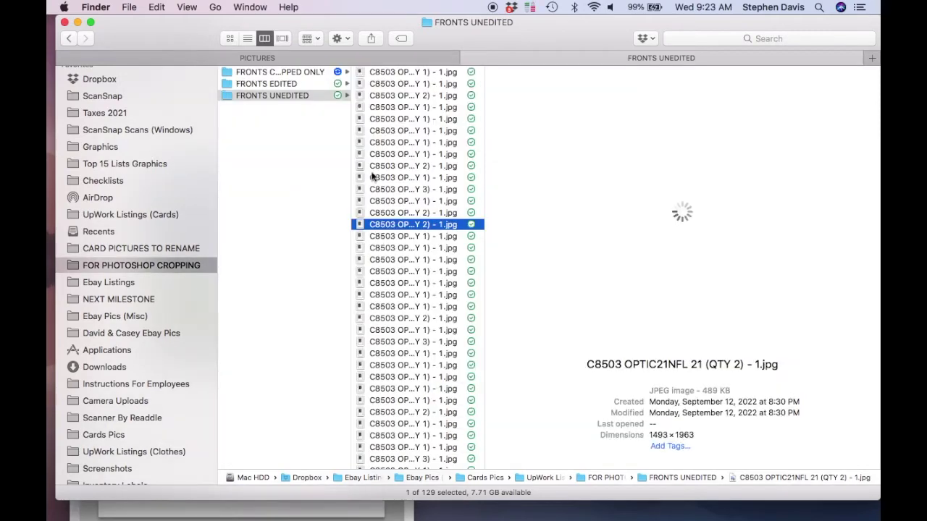
left_click(273, 95)
left_click(293, 72)
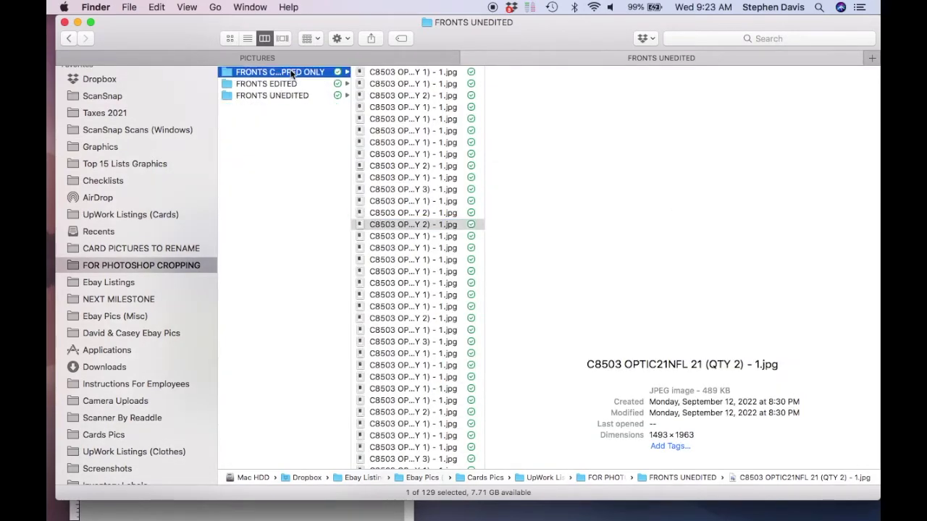
left_click(399, 72)
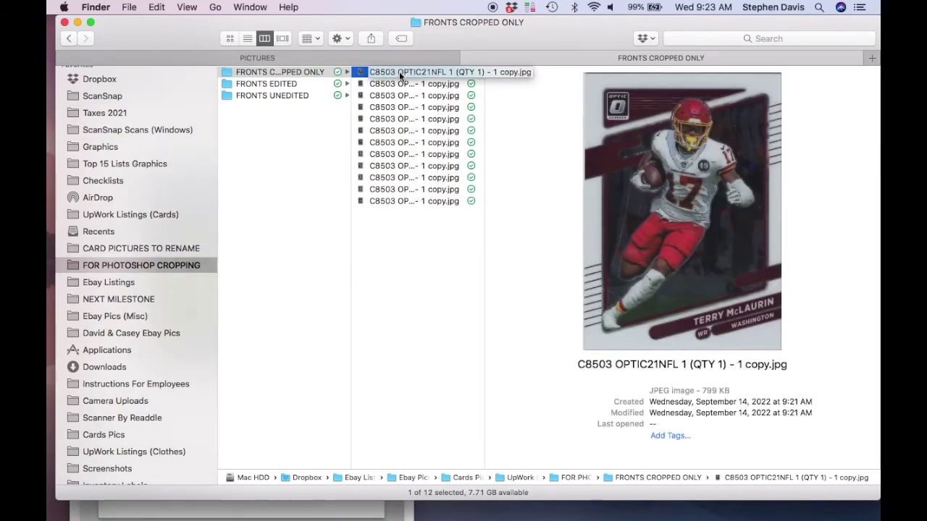
key("Down")
key("Down")
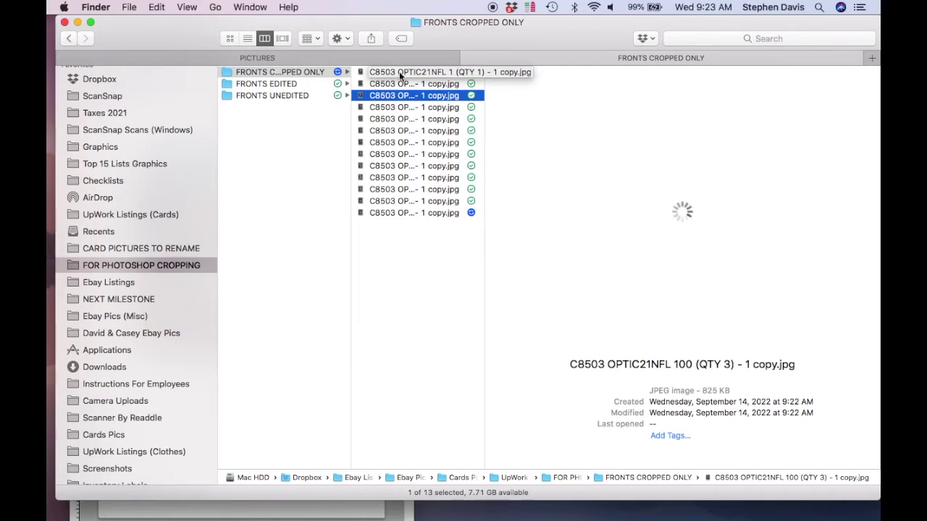
key("Down")
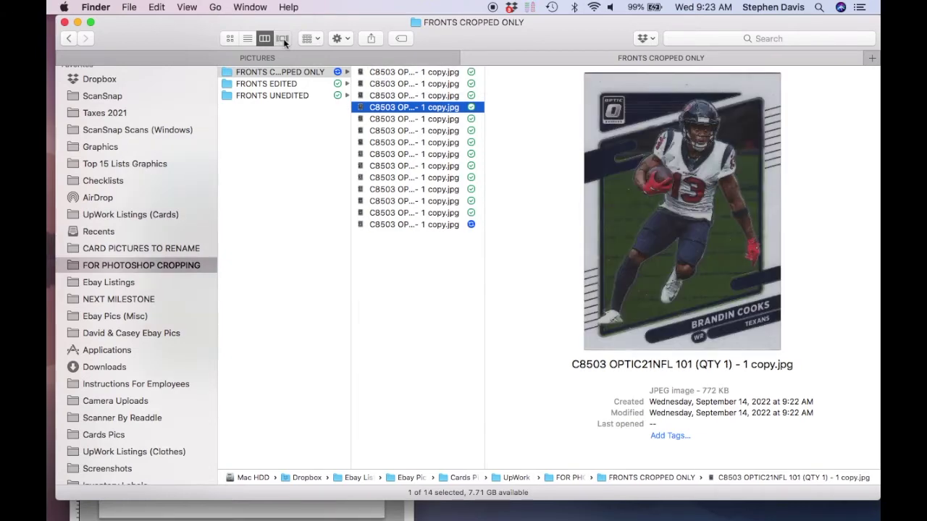
left_click(283, 38)
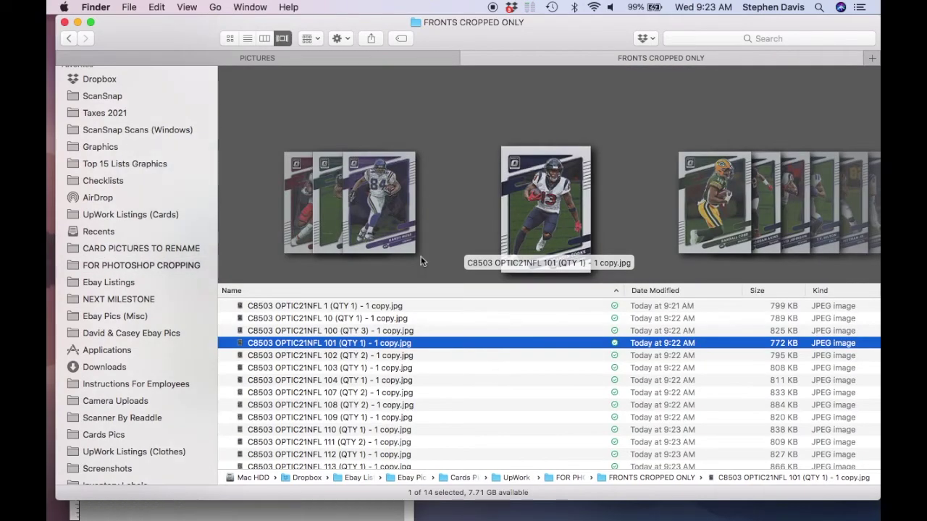
- Enlarge the Cover Flow previews and step through the cropped cards, ending on file 113
left_click_drag(455, 288, 456, 405)
scroll(465, 202, "right", 1)
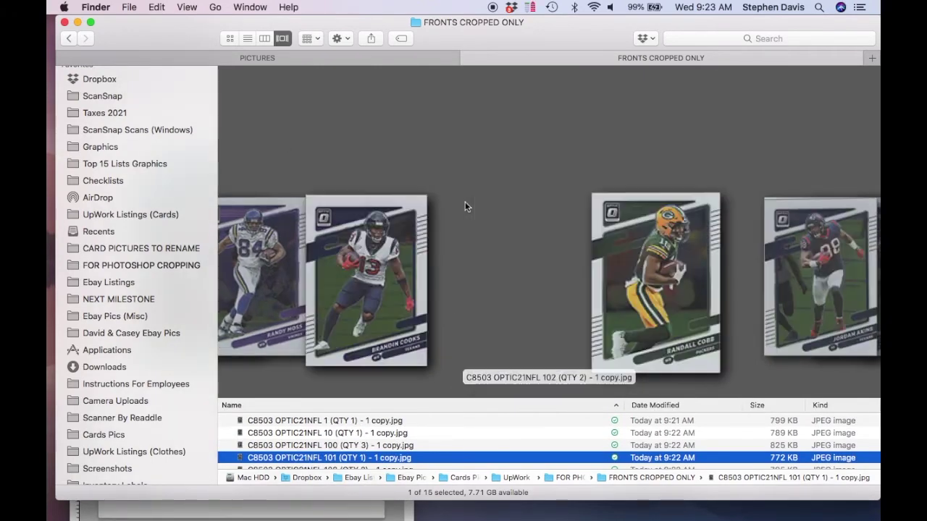
scroll(465, 207, "right", 6)
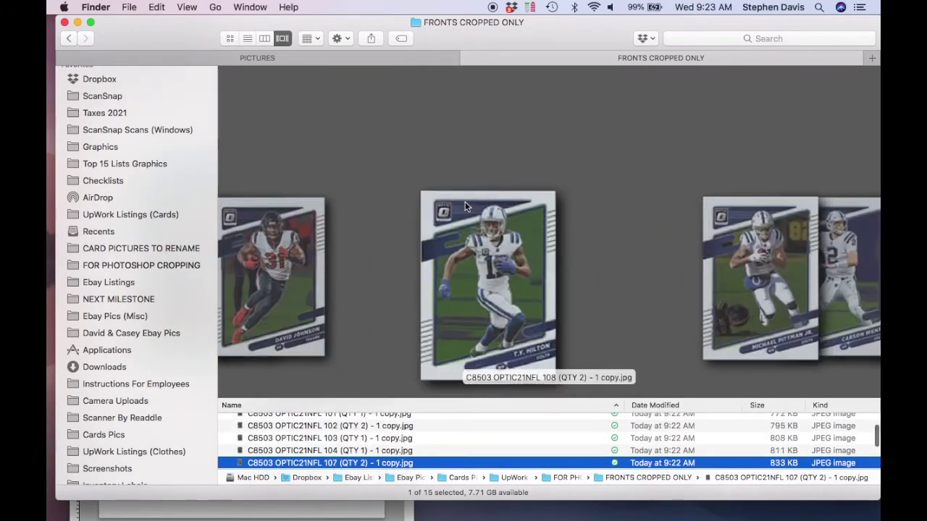
scroll(465, 206, "right", 2)
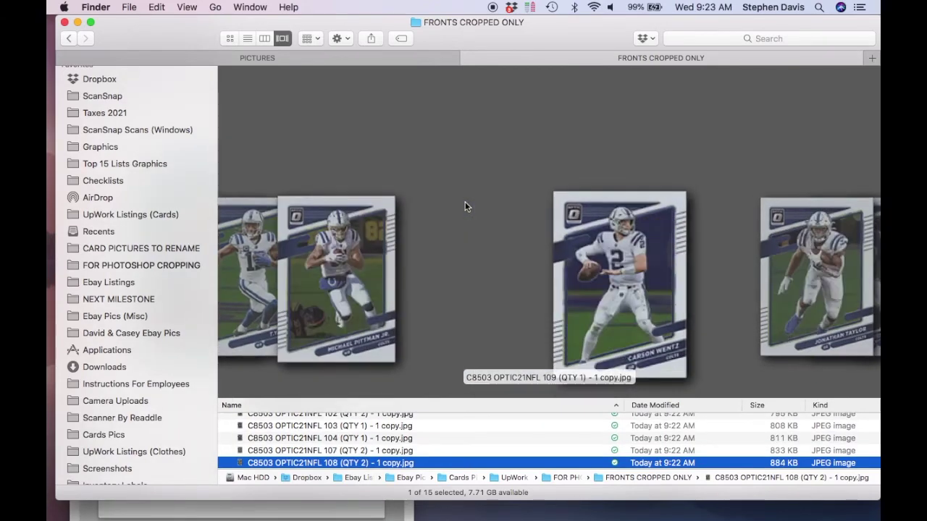
scroll(465, 207, "right", 3)
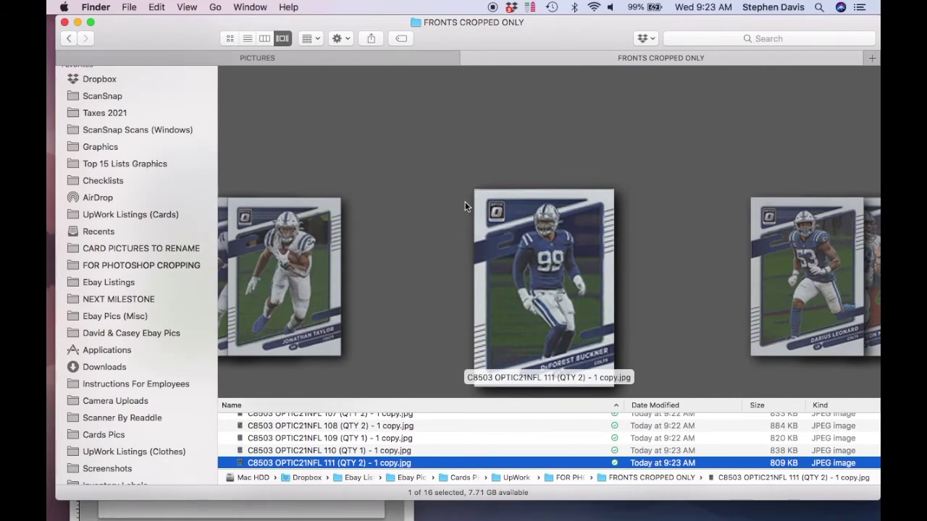
scroll(465, 203, "right", 1)
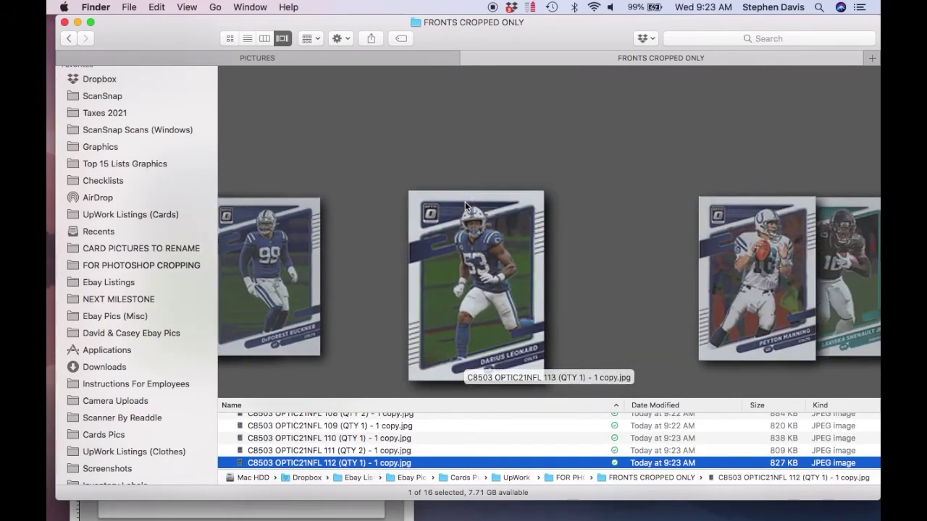
key("Down")
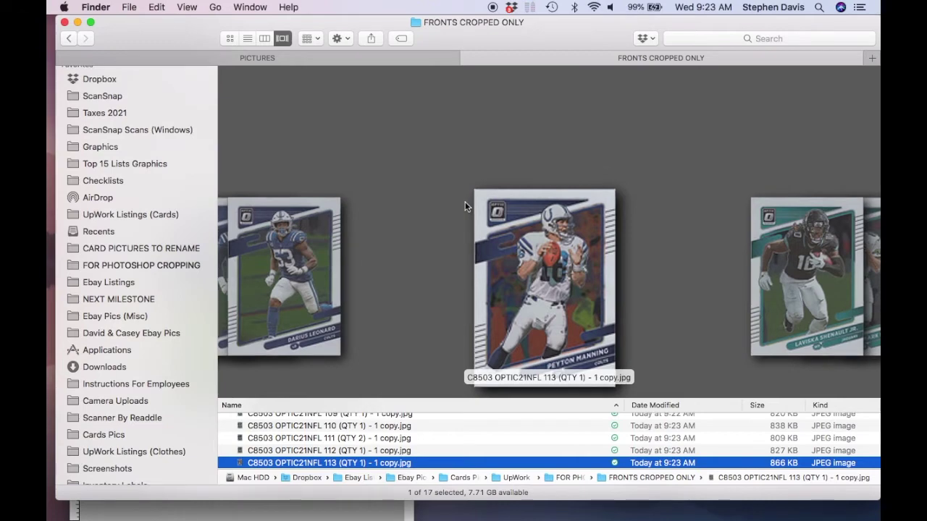
key("Down")
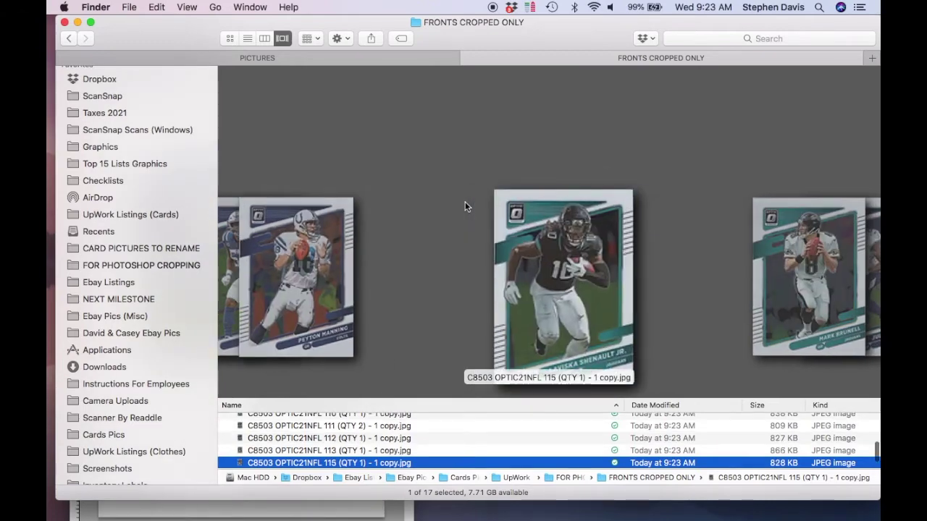
key("Down")
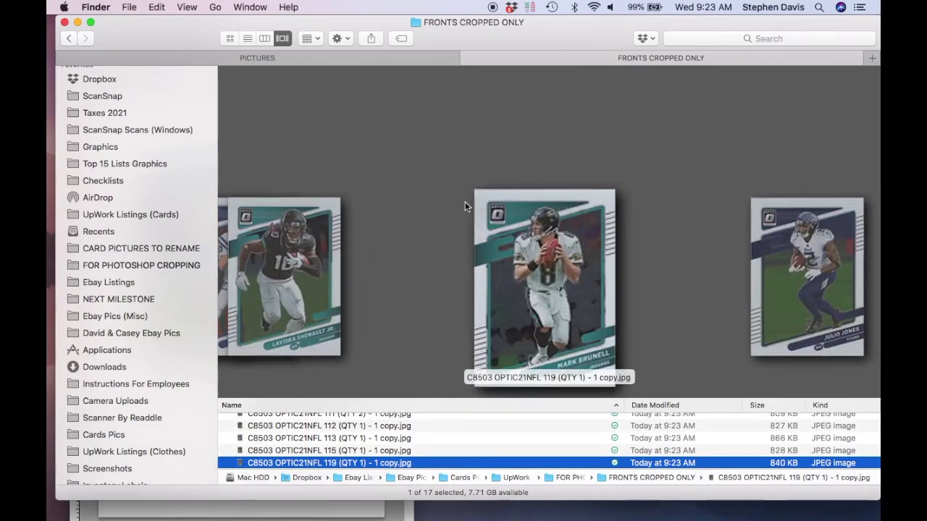
key("Down")
key("Up")
key("Up")
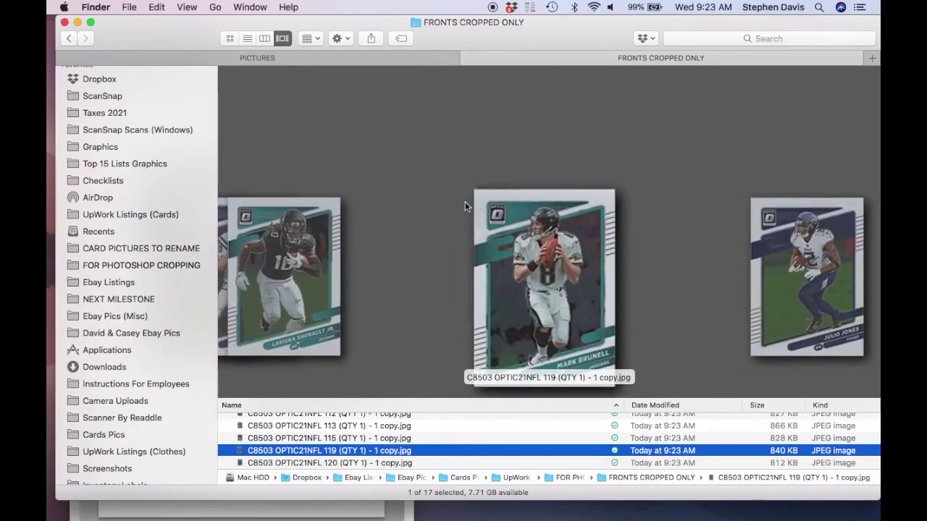
key("Up")
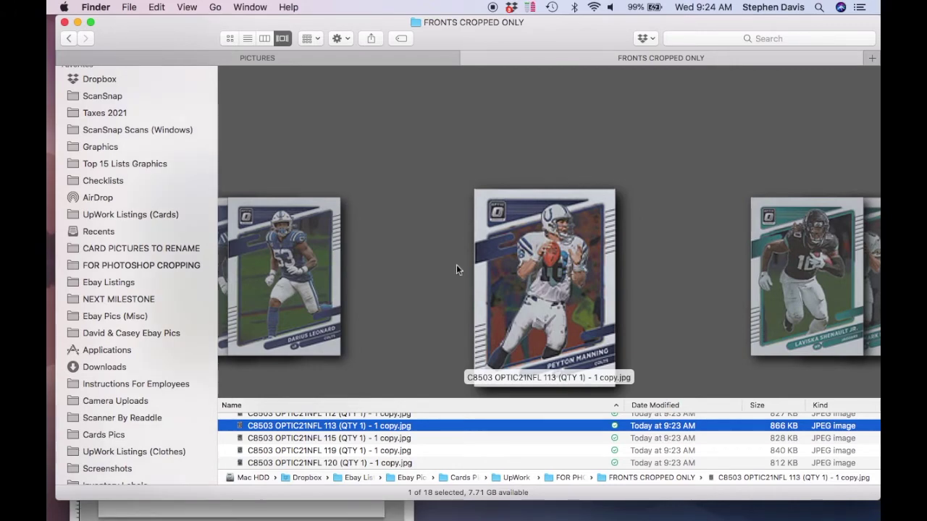
- Return to Photoshop so the batch keeps processing the remaining card fronts
left_click(353, 487)
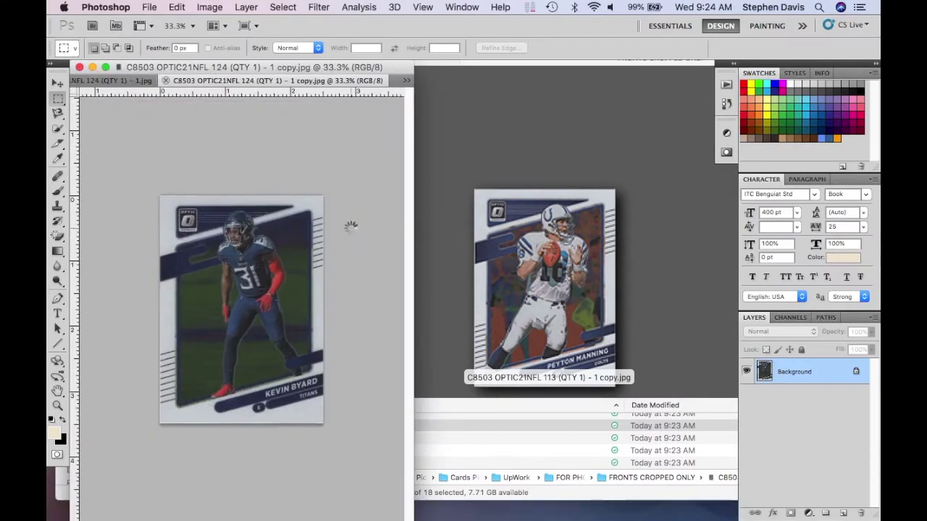